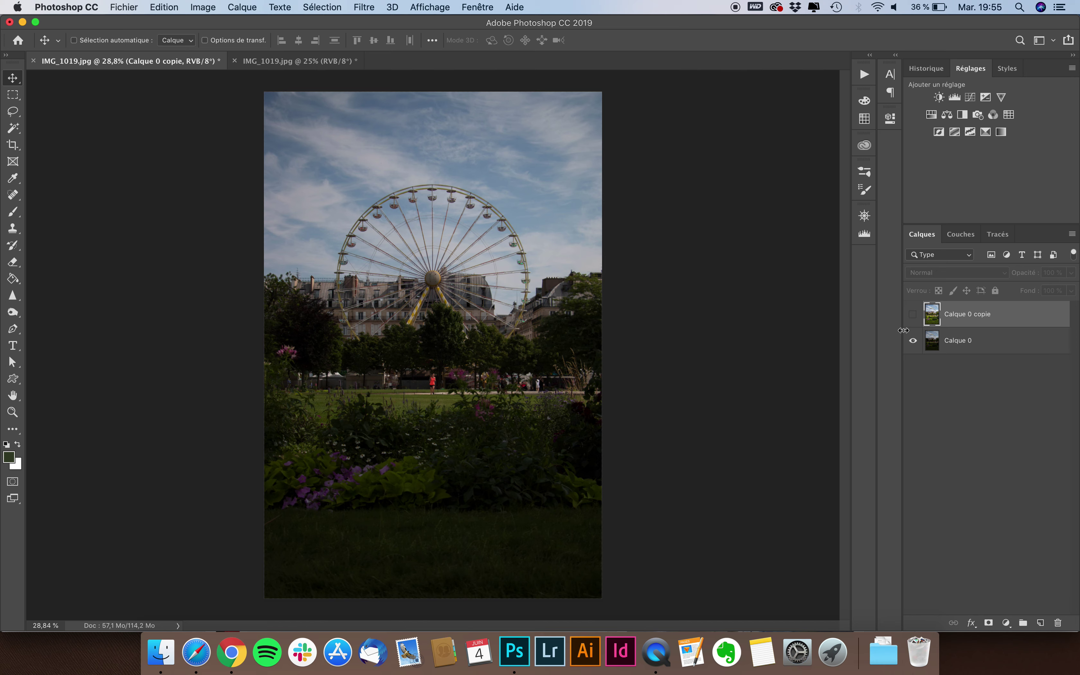
Show the brightened 'Calque 0 copie' layer, then switch to the unedited IMG_1019.jpg copy.
left_click(913, 314)
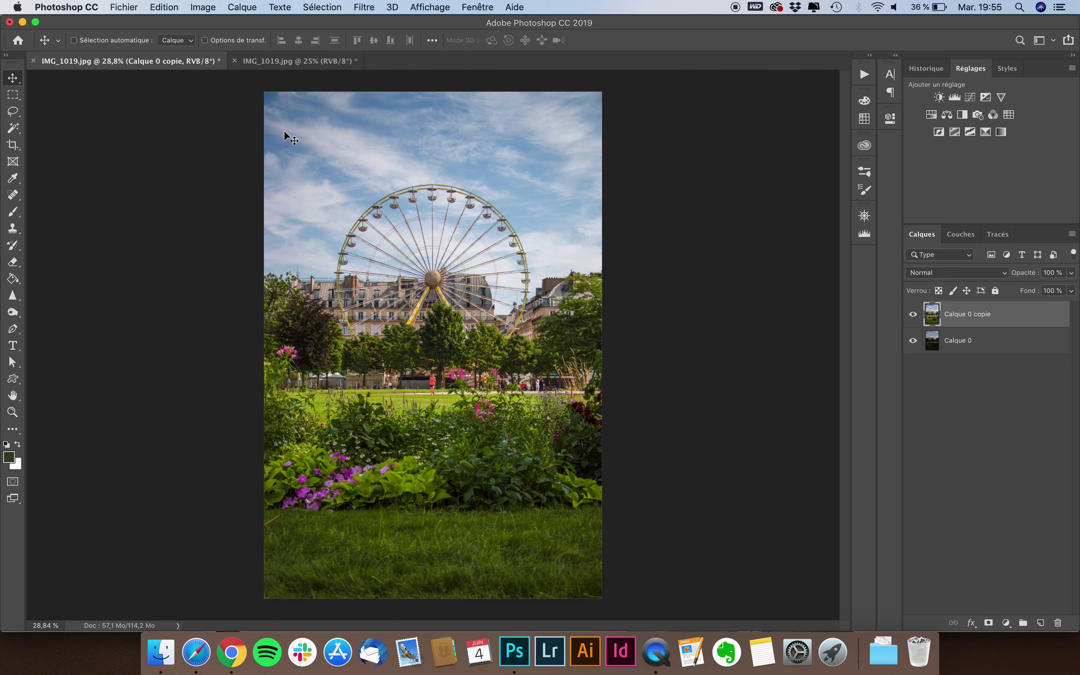
left_click(303, 62)
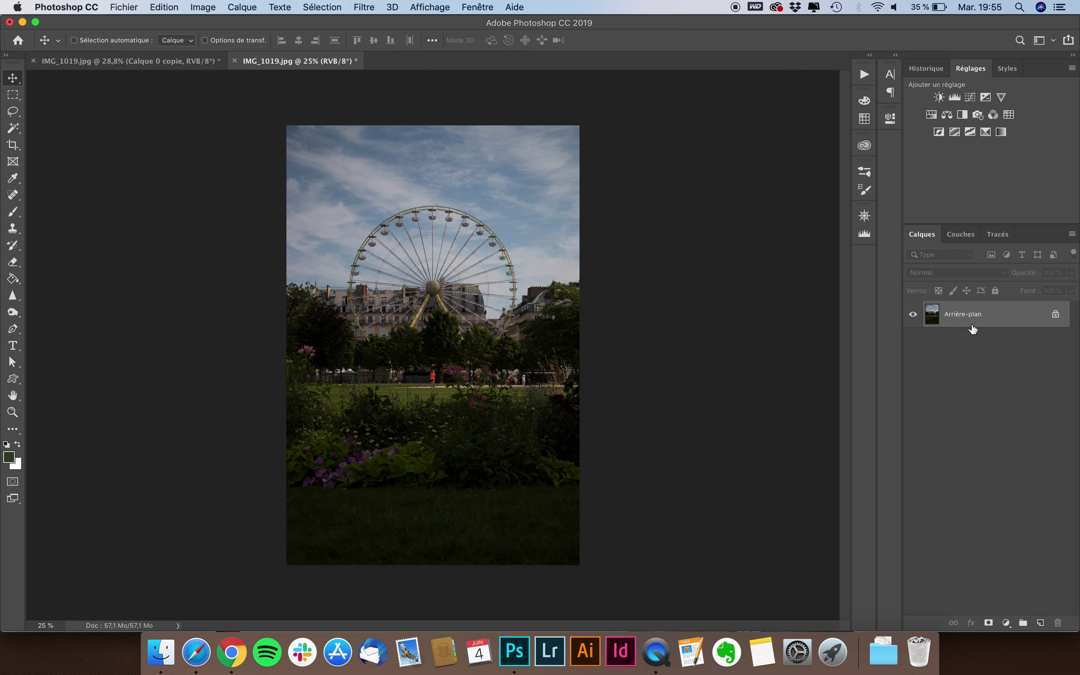
Duplicate Arrière-plan as Calque 1 and convert it to a smart object.
key("super+j")
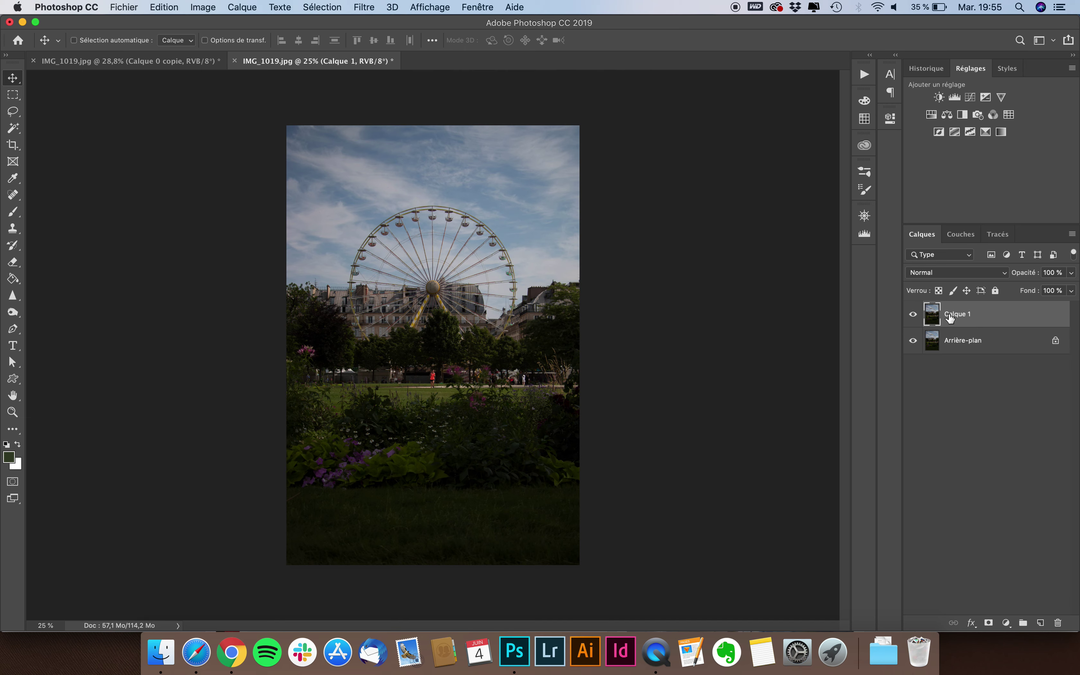
right_click(977, 315)
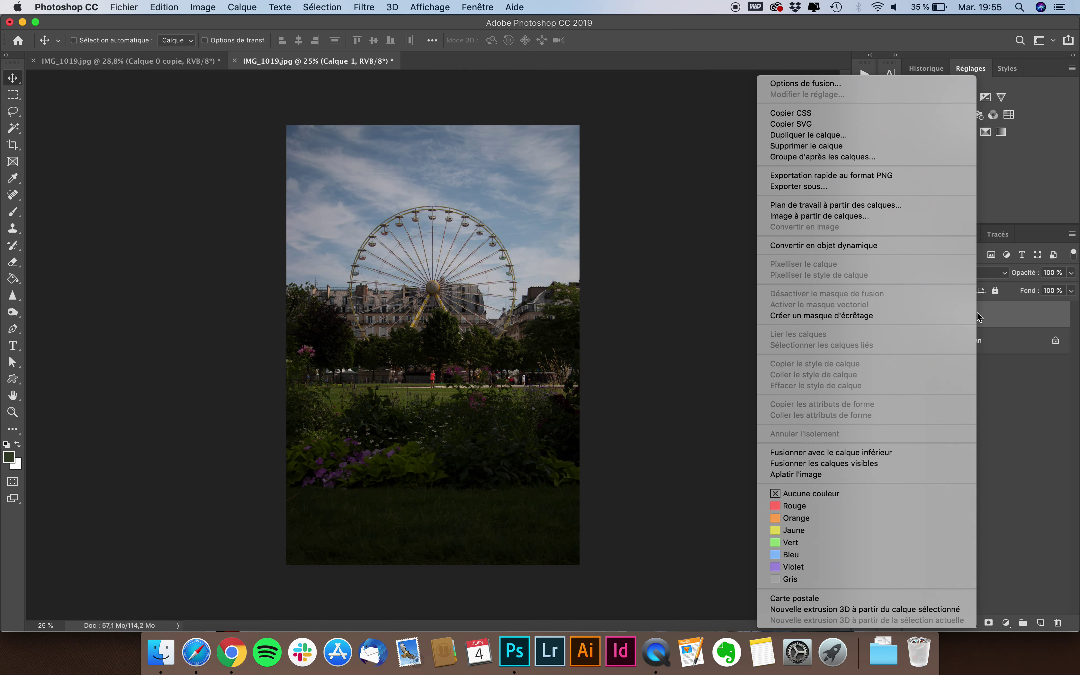
left_click(820, 247)
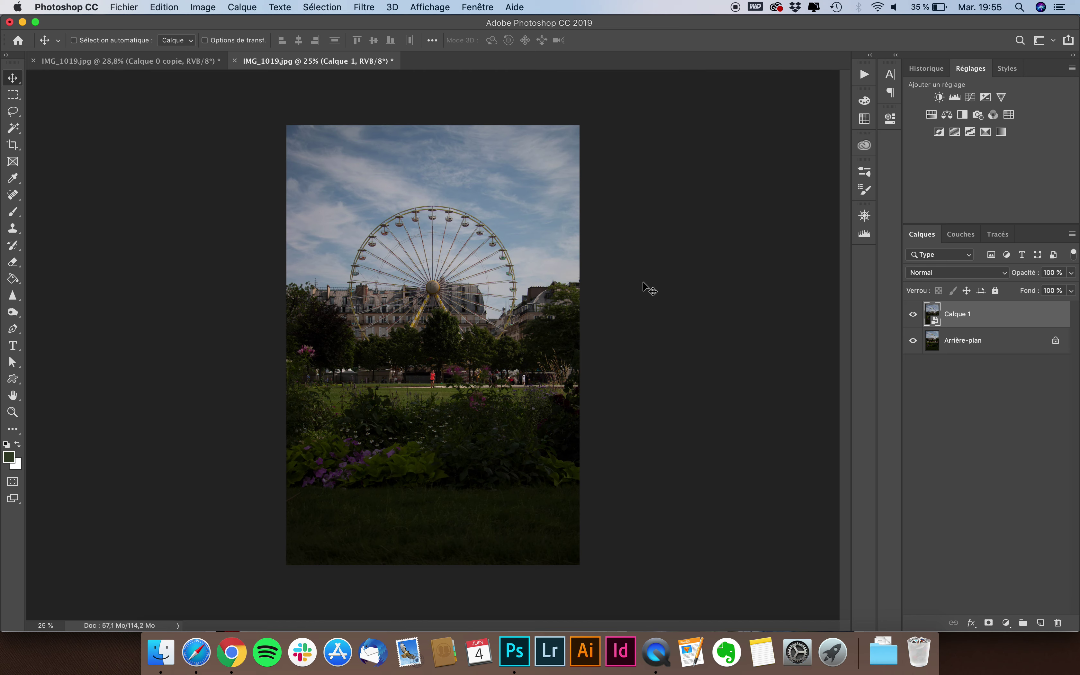
left_click(361, 6)
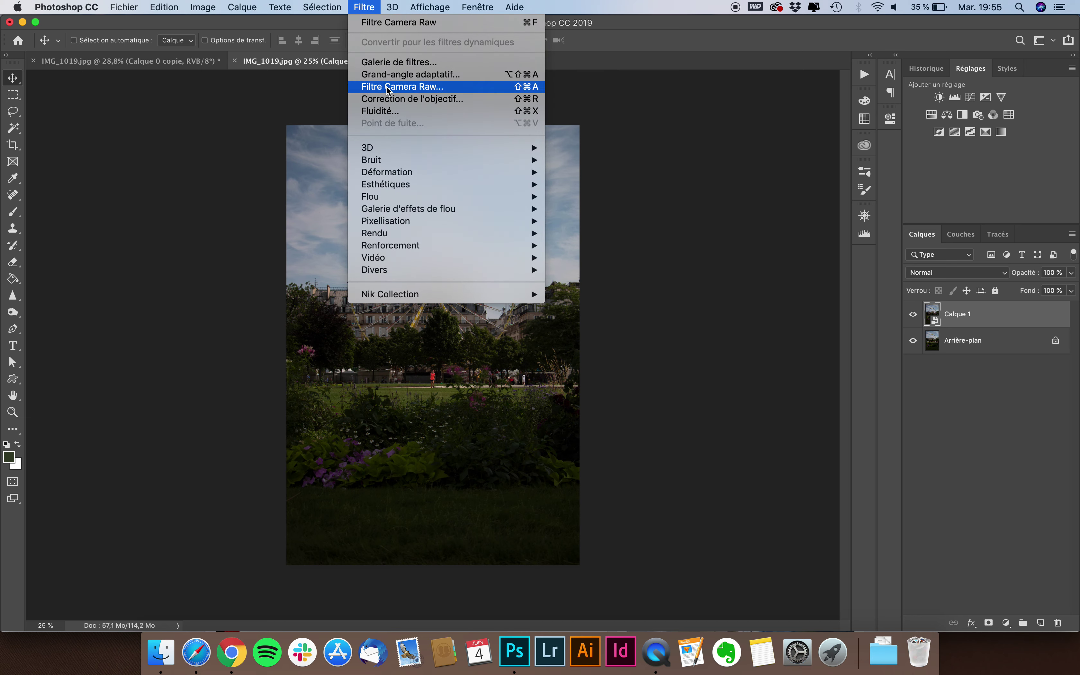
Open Filtre Camera Raw on the smart object, trial an exposure tweak, then reset Exposure to 0,00.
left_click(388, 87)
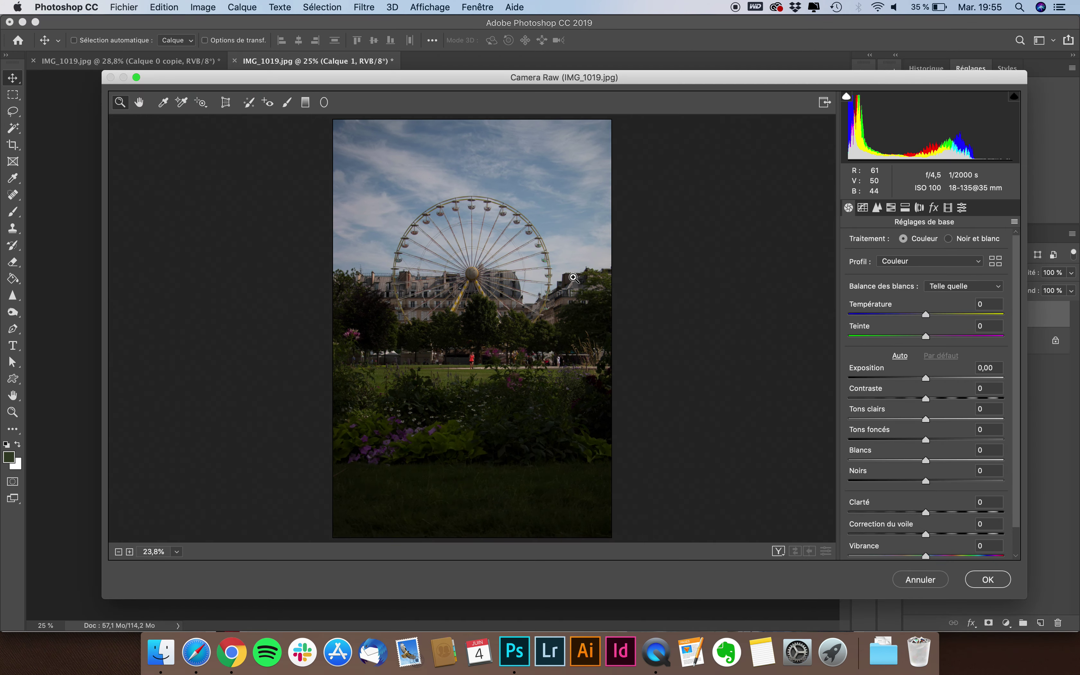
left_click_drag(496, 83, 474, 70)
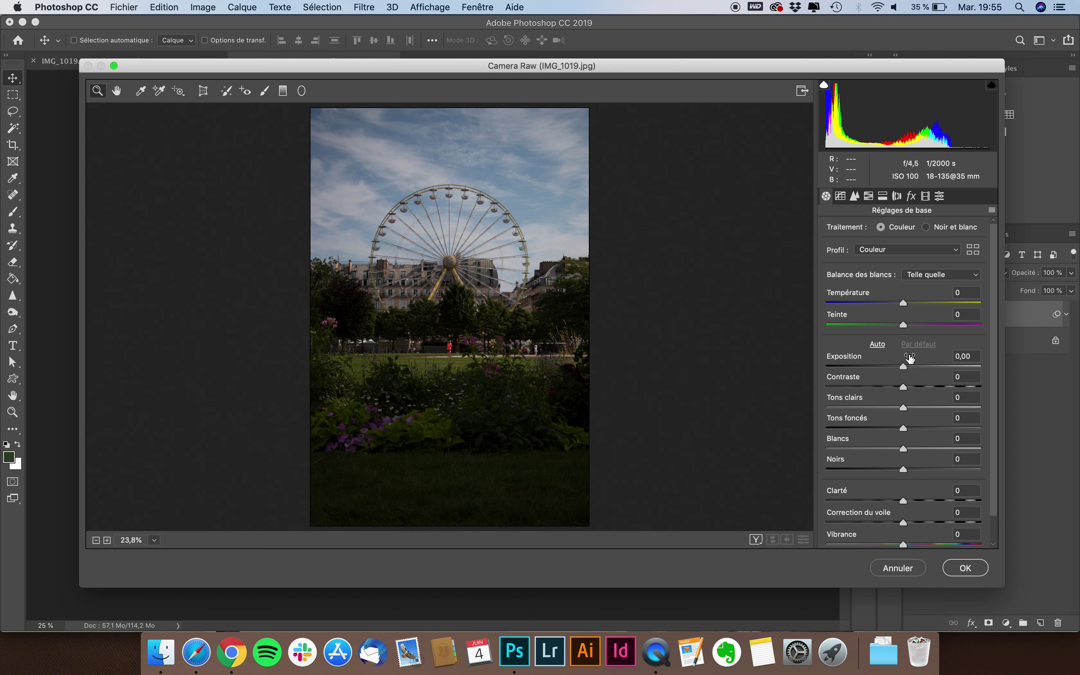
scroll(887, 431, "down", 2)
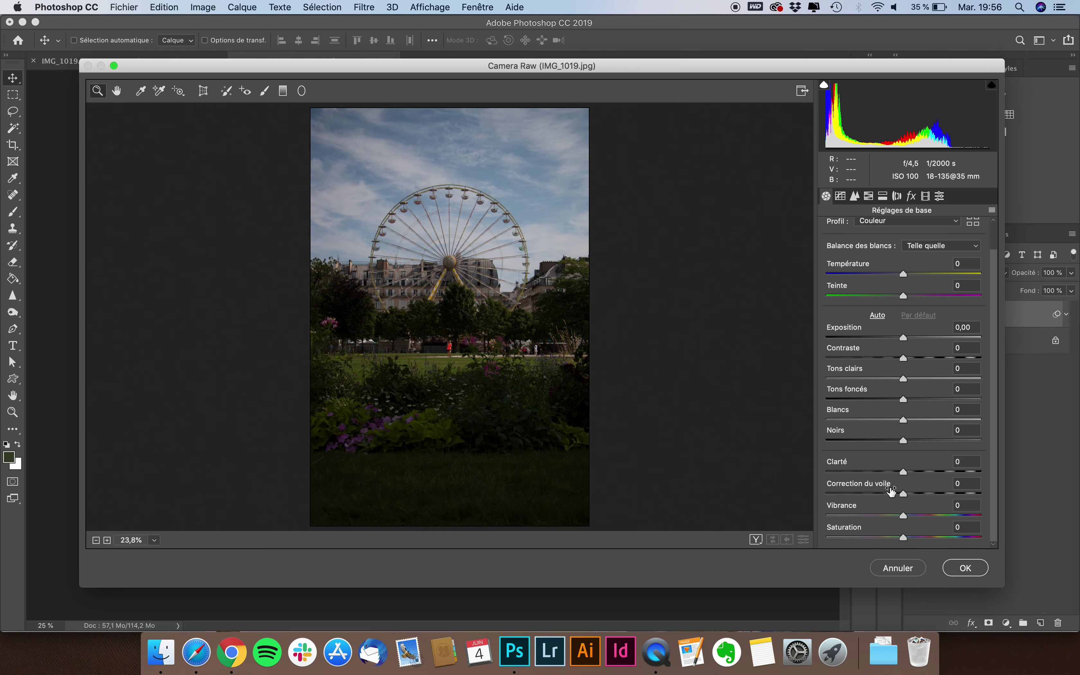
scroll(891, 406, "up", 2)
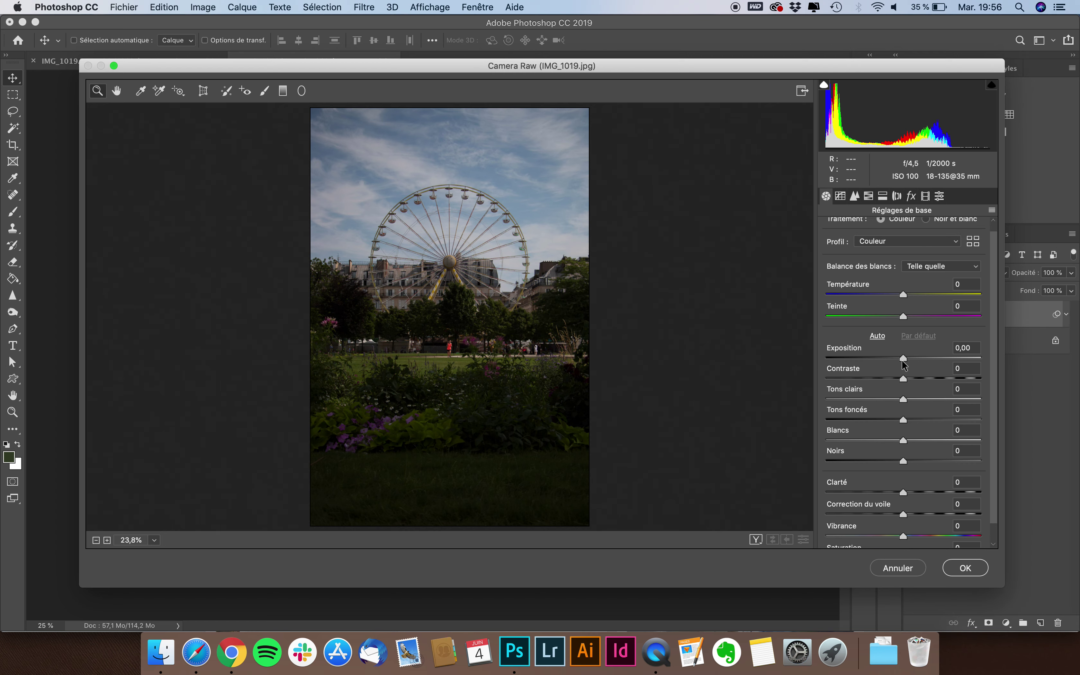
left_click_drag(903, 357, 906, 357)
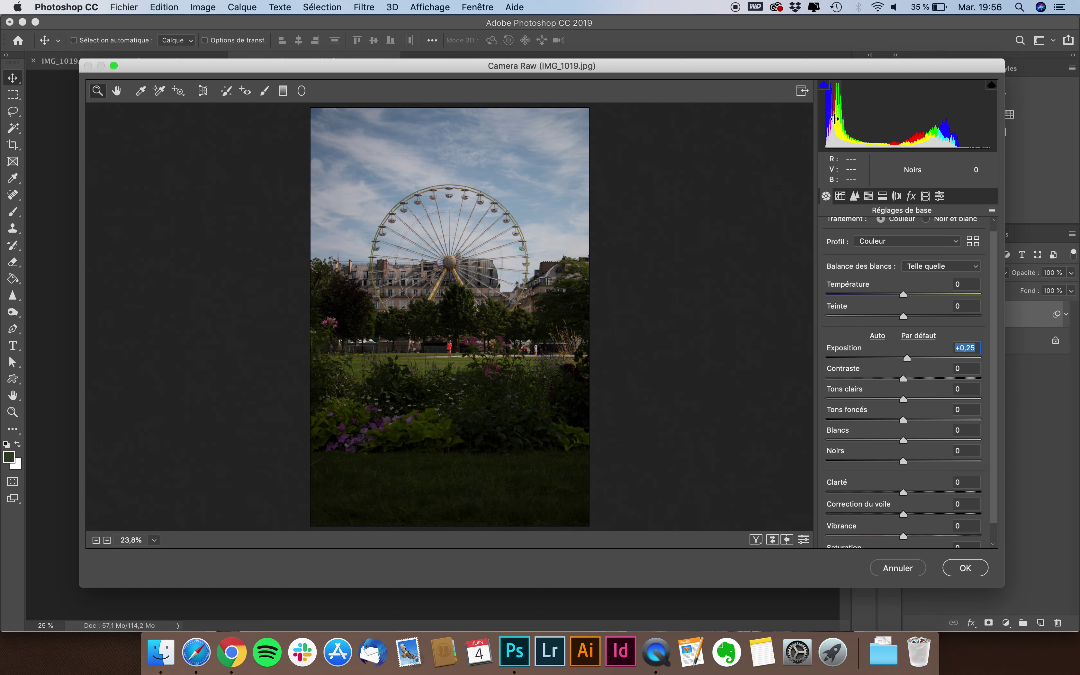
double_click(901, 359)
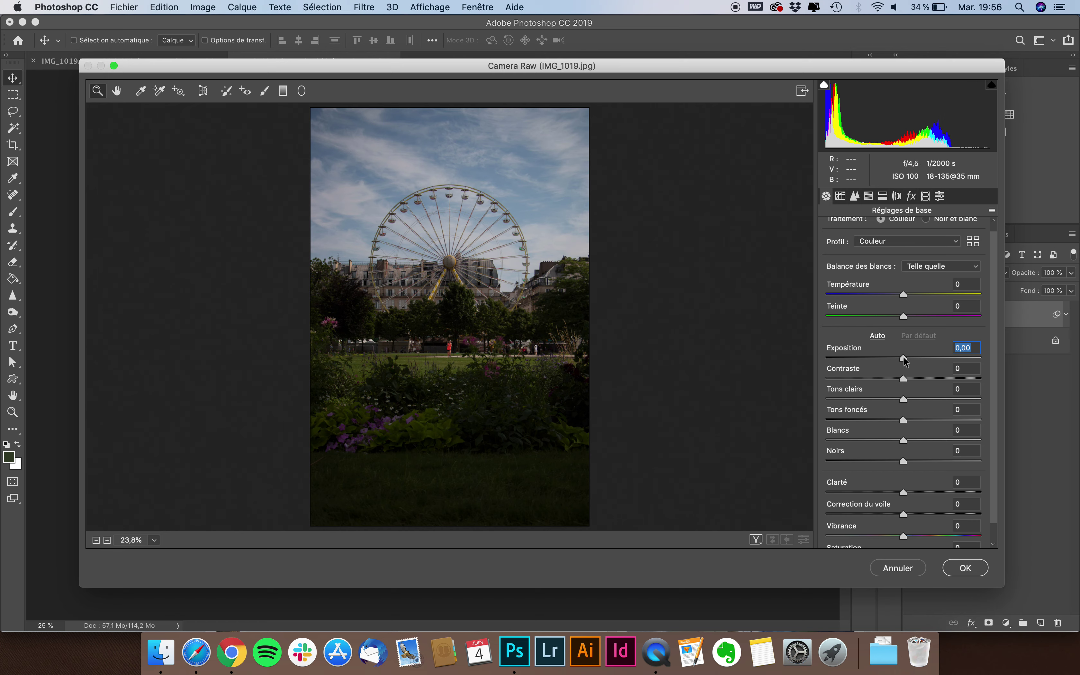
Set Camera Raw Exposure to +0,40, Shadows to +89 and Highlights to -28.
mouse_move(903, 356)
left_mouse_down()
mouse_move(923, 359)
mouse_move(892, 358)
mouse_move(926, 362)
mouse_move(910, 362)
left_mouse_up()
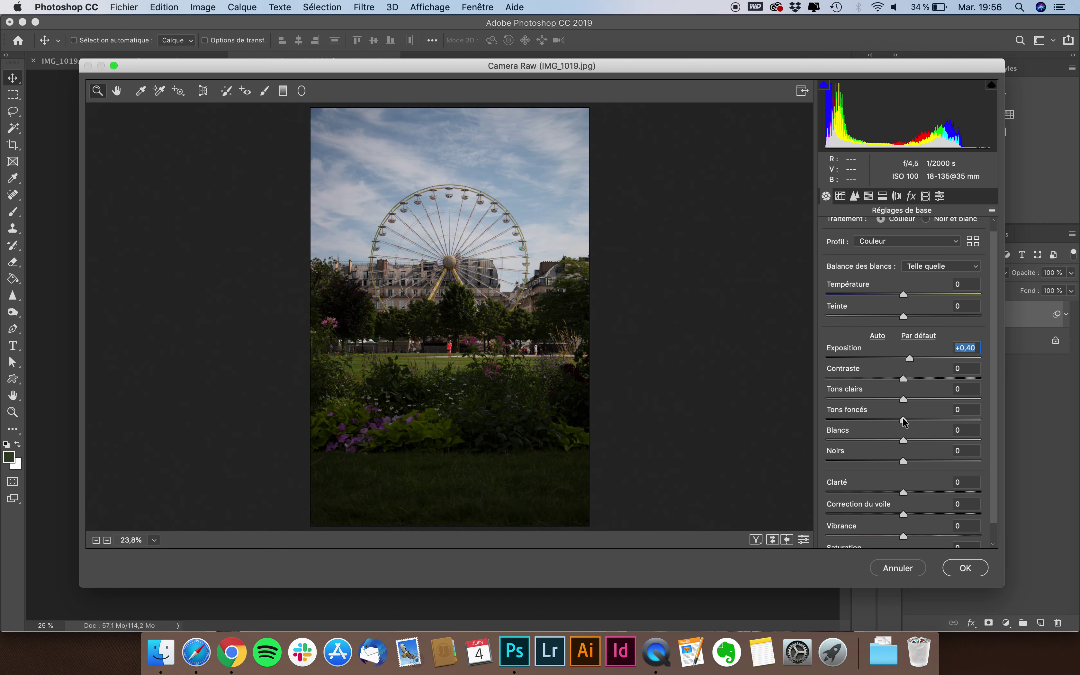
left_click_drag(904, 421, 969, 419)
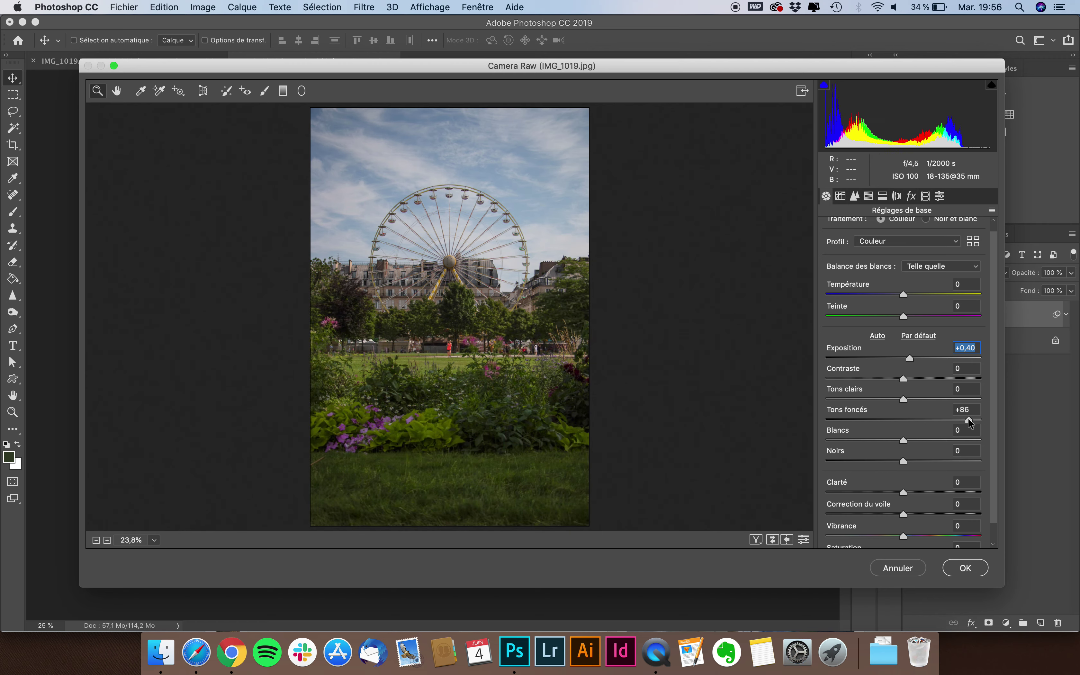
left_click_drag(969, 422, 972, 421)
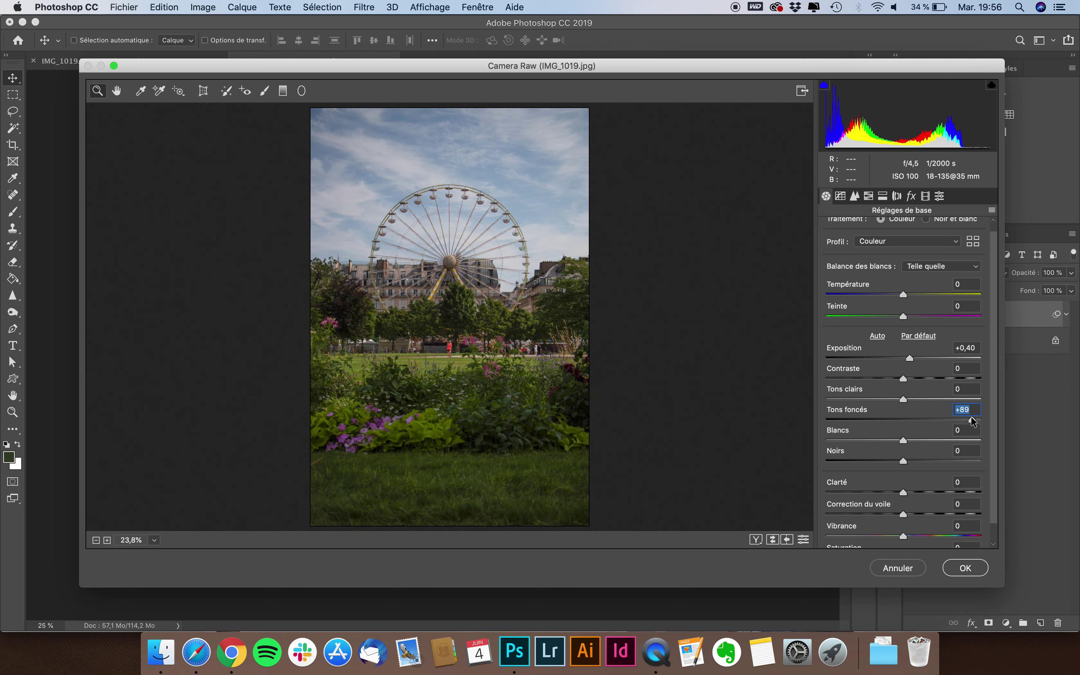
mouse_move(903, 398)
left_mouse_down()
mouse_move(932, 397)
mouse_move(890, 408)
mouse_move(953, 402)
mouse_move(872, 404)
mouse_move(883, 404)
left_mouse_up()
Settle Highlights at -28, then set Whites +52, Blacks +48 and Contrast +8.
left_click(883, 404)
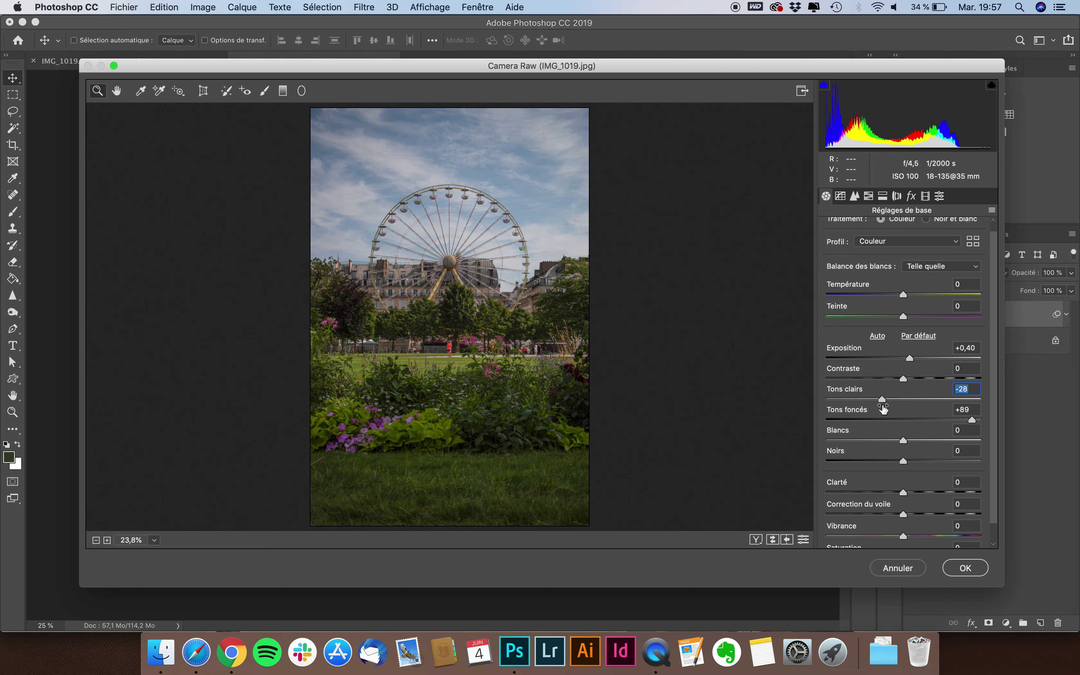
mouse_move(903, 441)
left_mouse_down()
mouse_move(923, 441)
mouse_move(893, 440)
mouse_move(952, 445)
mouse_move(878, 448)
mouse_move(942, 447)
left_mouse_up()
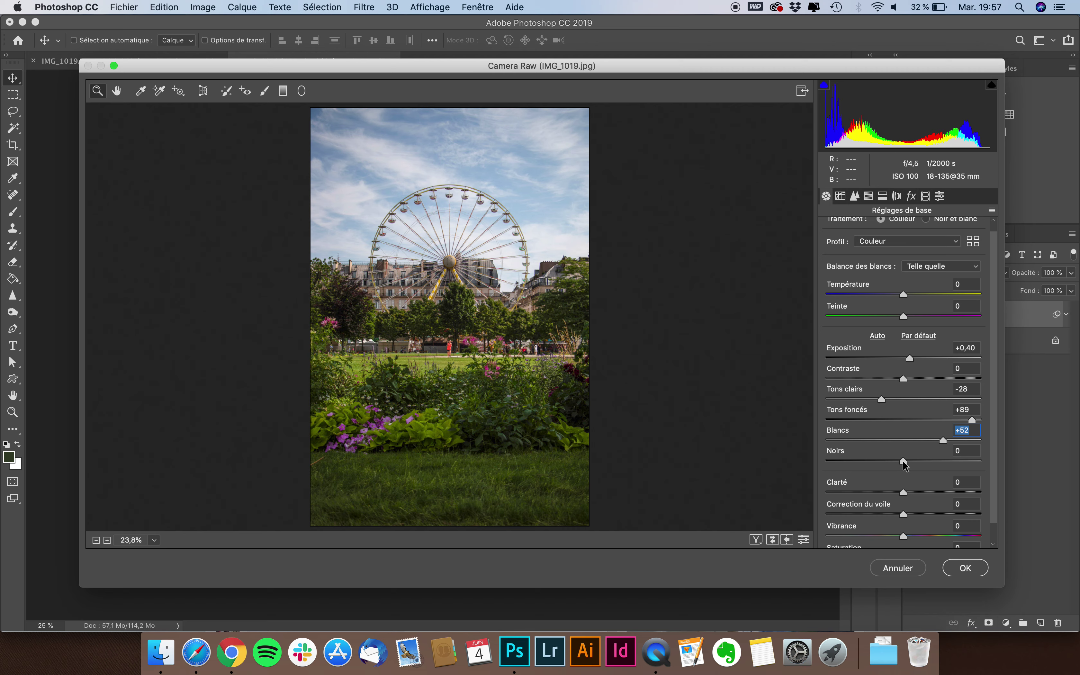
left_click_drag(904, 462, 940, 467)
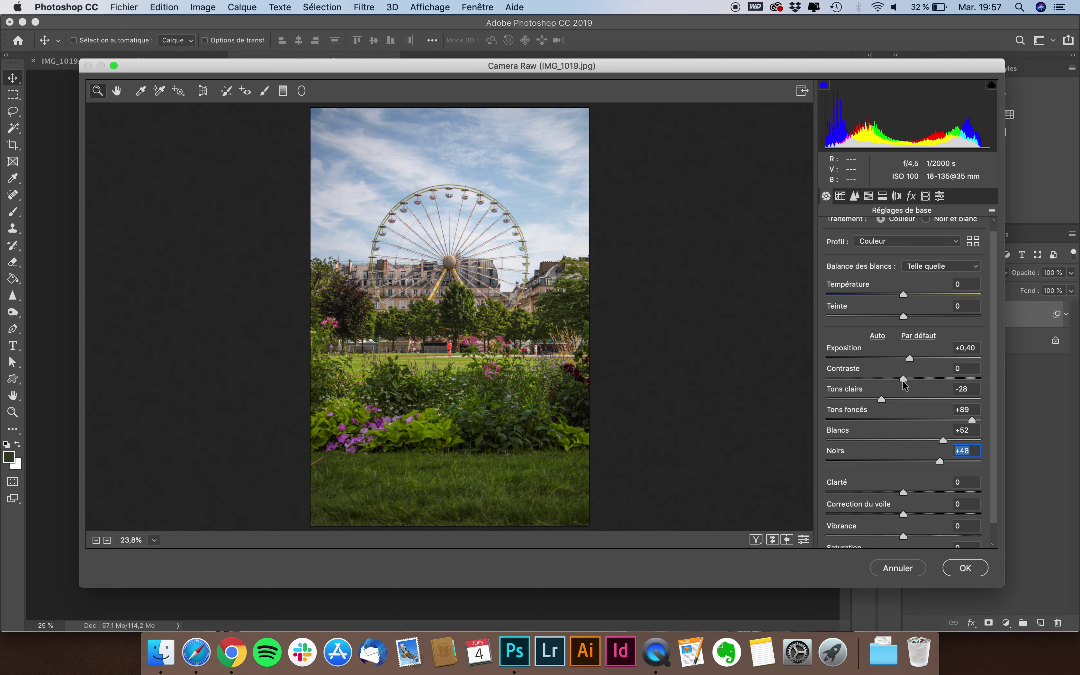
left_click_drag(904, 379, 909, 379)
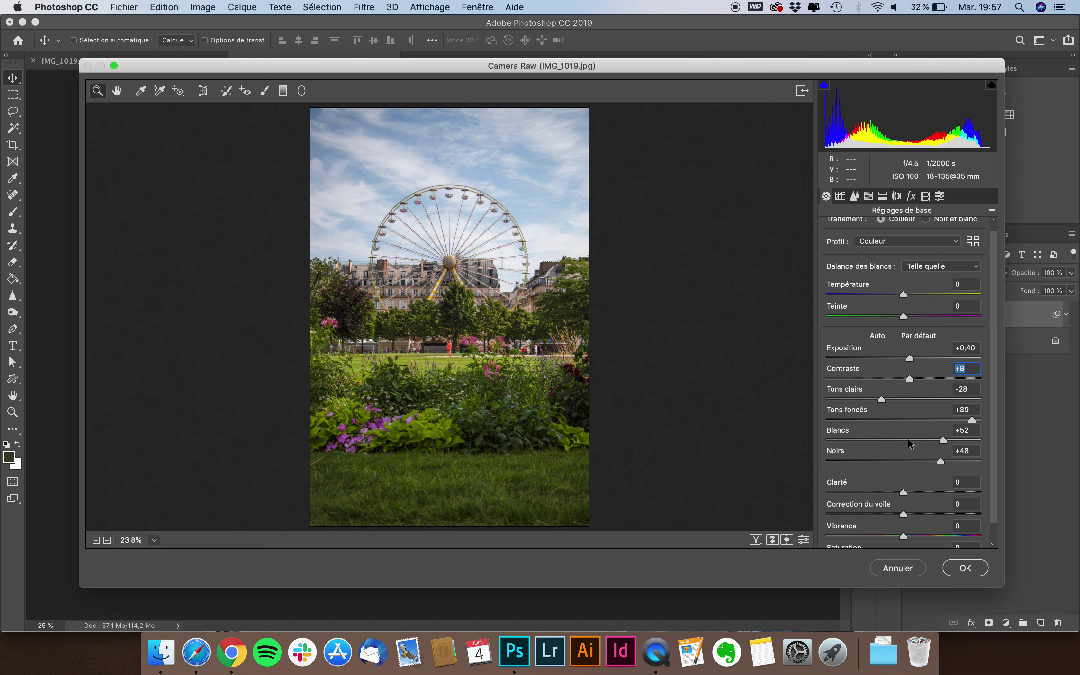
Set Vibrance to +47 and Saturation to -5, then apply the Camera Raw settings.
scroll(910, 512, "down", 1)
scroll(903, 526, "down", 1)
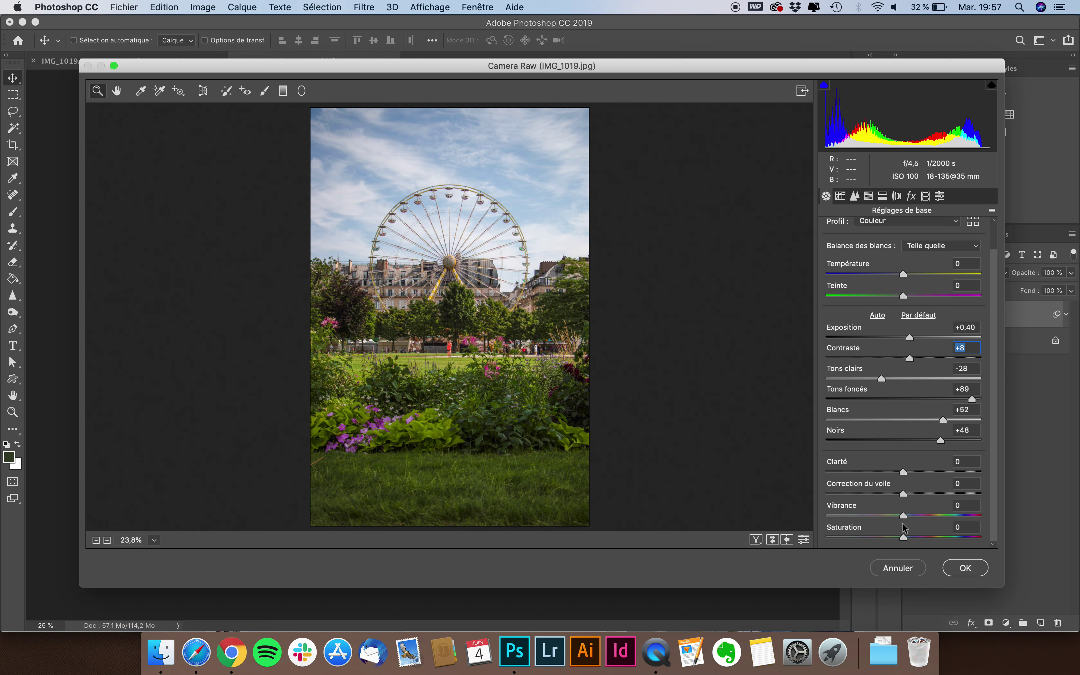
left_click_drag(903, 516, 928, 516)
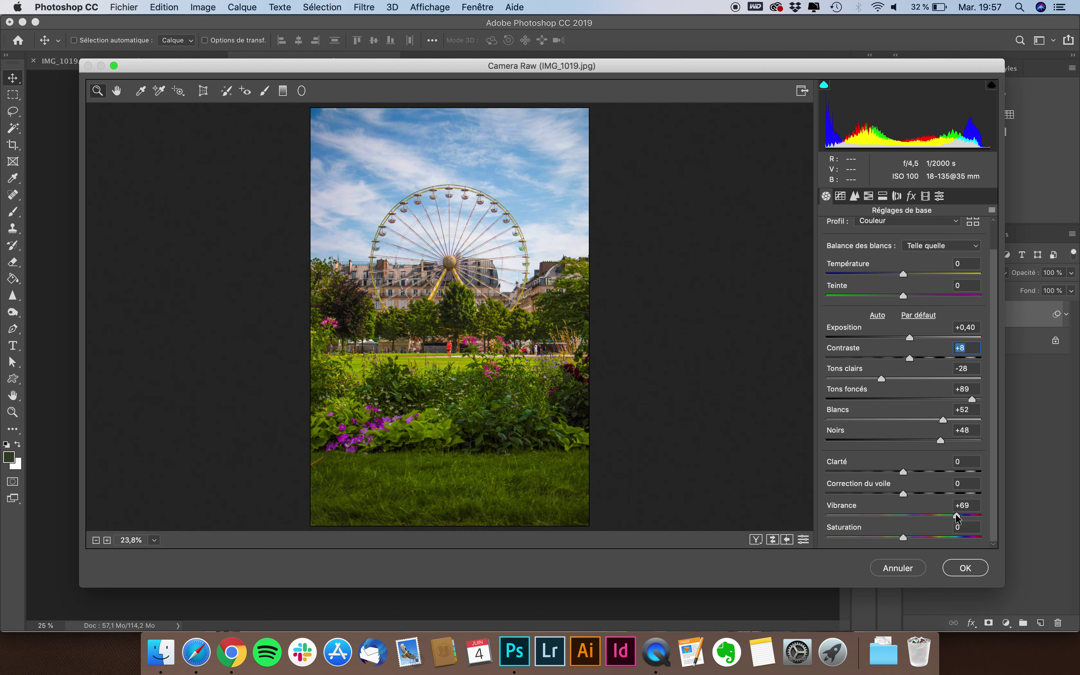
mouse_move(940, 519)
left_mouse_down()
mouse_move(922, 518)
mouse_move(938, 518)
left_mouse_up()
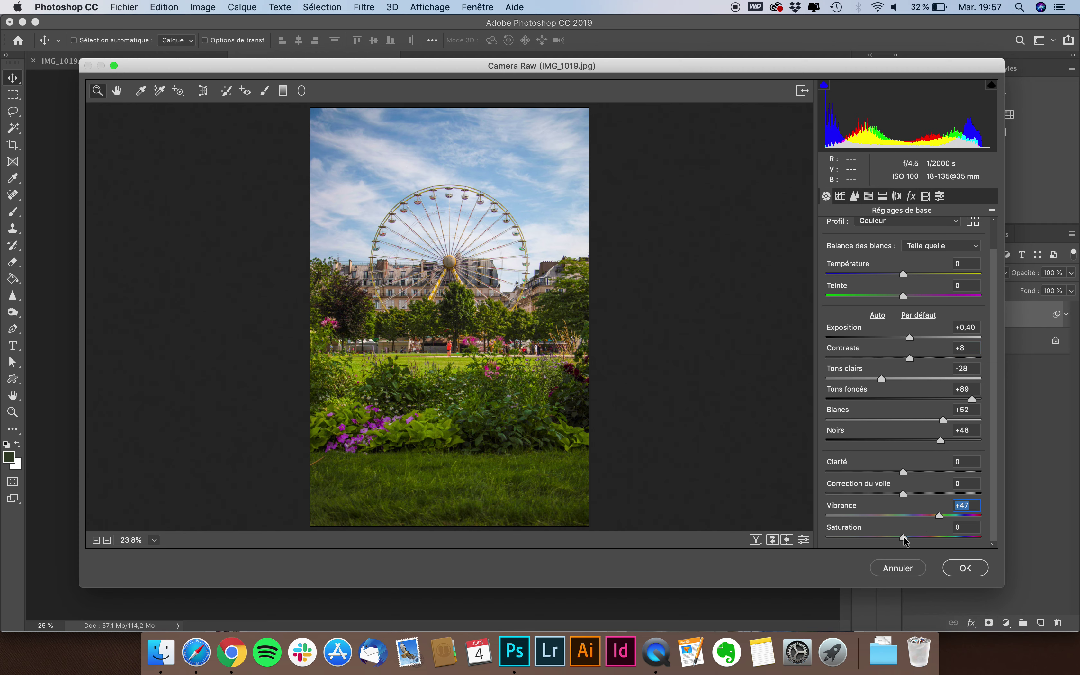
mouse_move(904, 537)
left_mouse_down()
mouse_move(917, 539)
mouse_move(900, 538)
left_mouse_up()
left_click(964, 570)
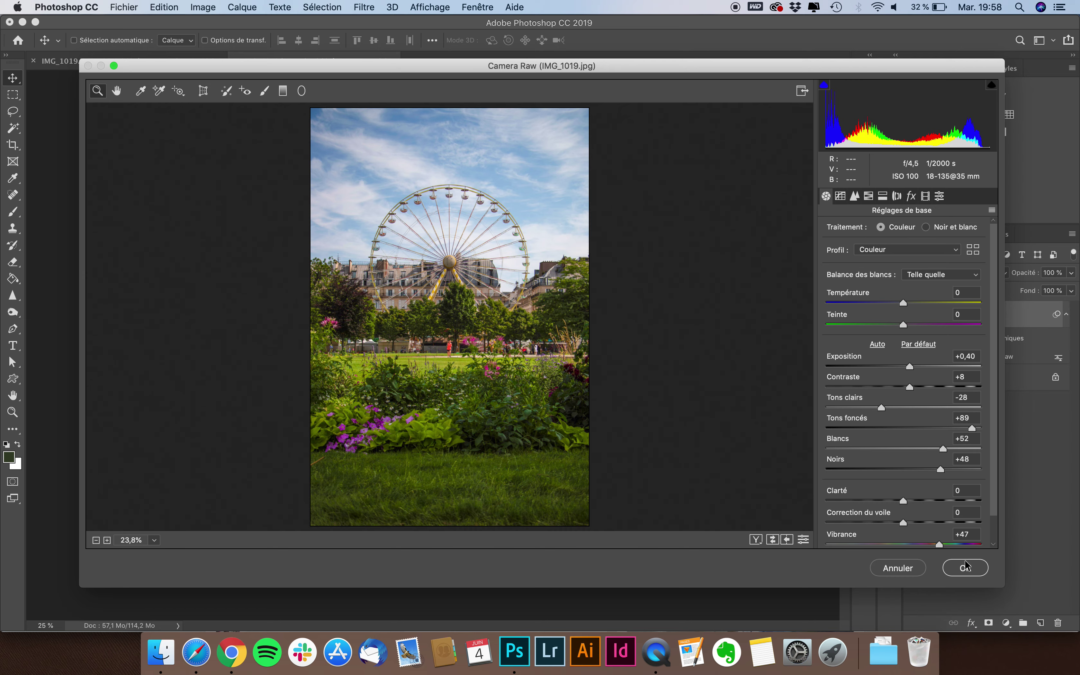
Confirm Camera Raw as Calque 1's smart filter, compare it on/off against the original, and zoom in.
left_click(902, 569)
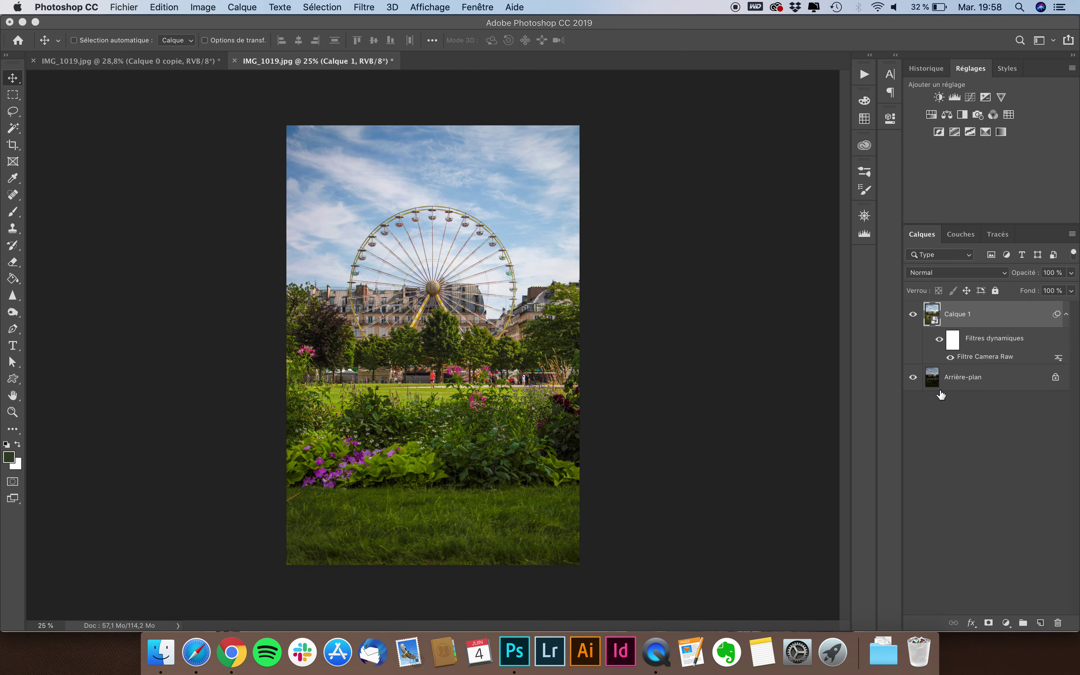
left_click(914, 316)
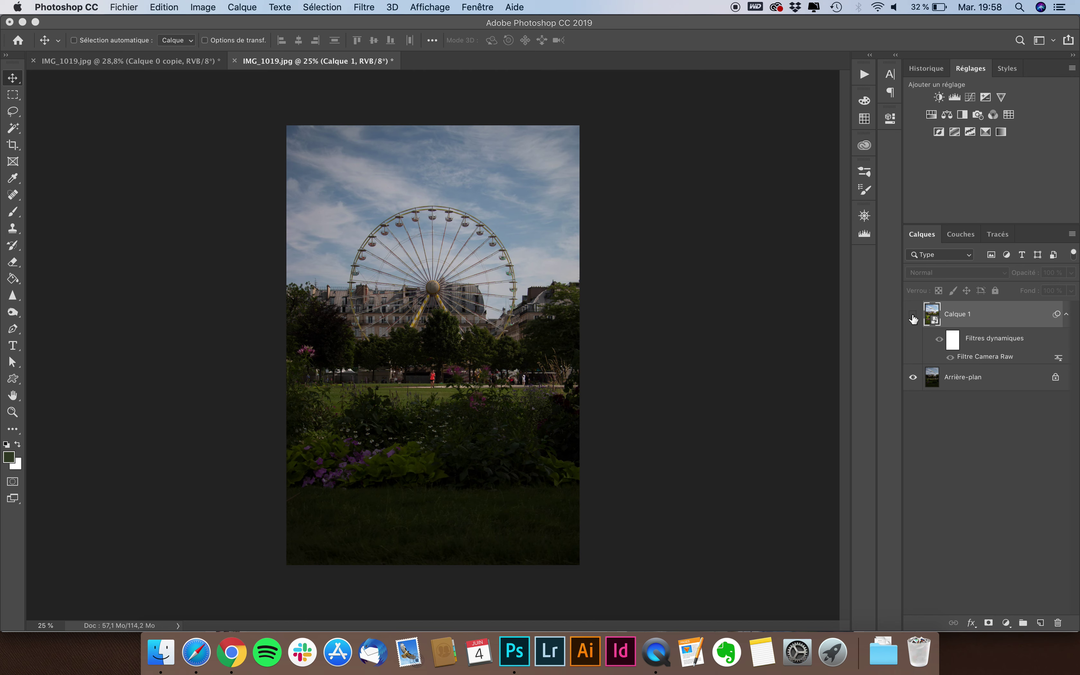
left_click(913, 315)
left_click(913, 315)
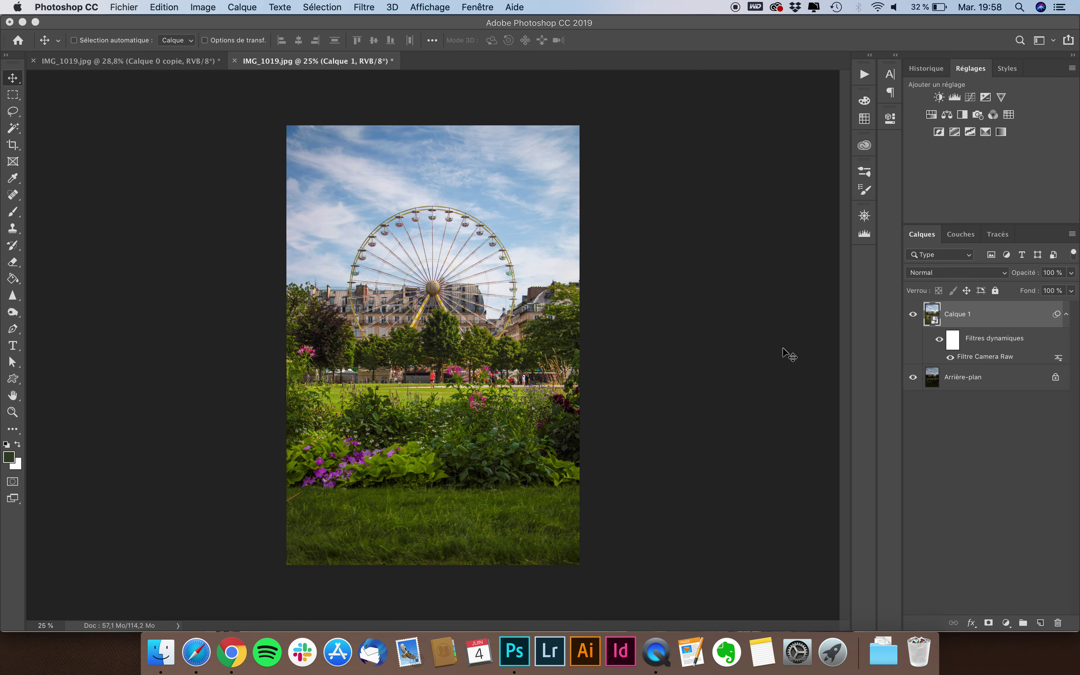
left_click(660, 346)
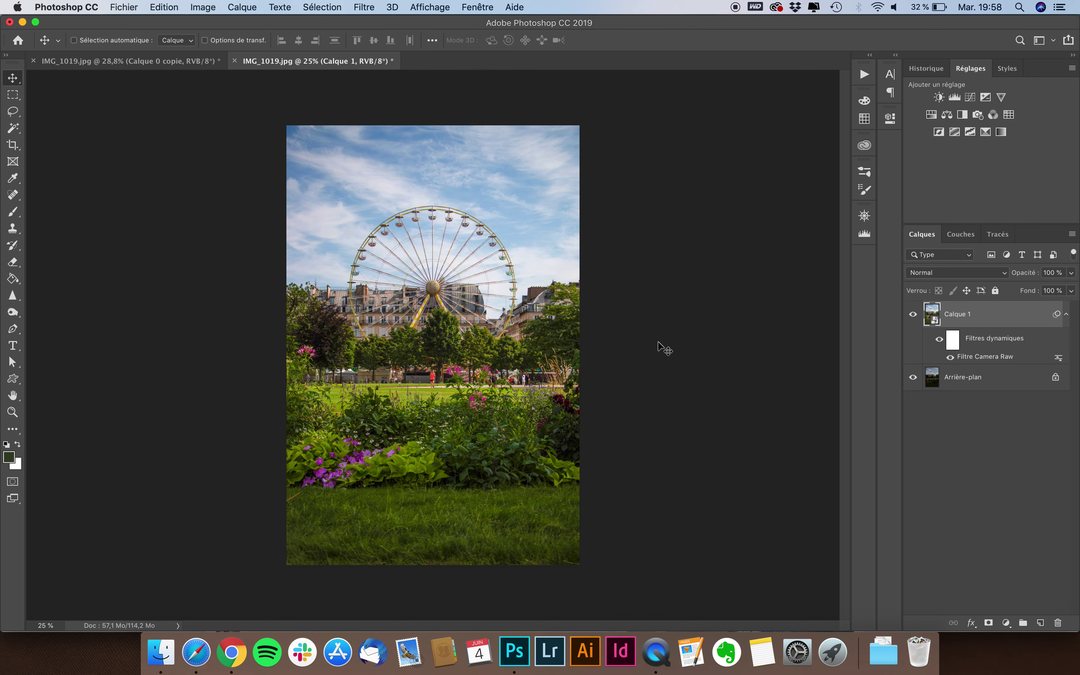
scroll(661, 346, "up", 2)
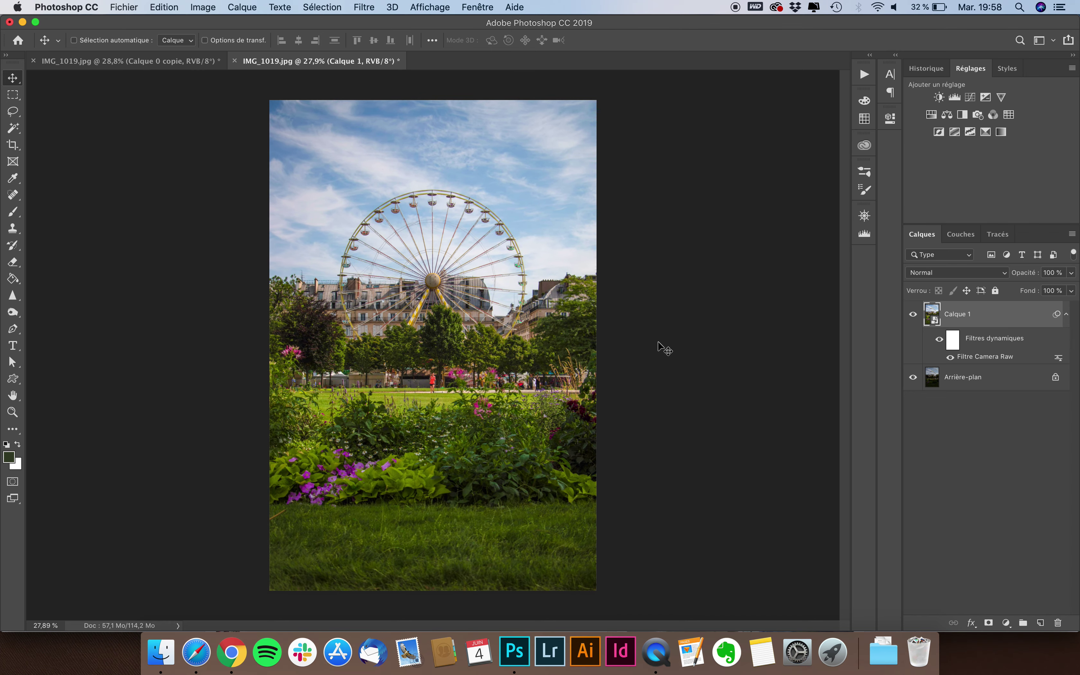